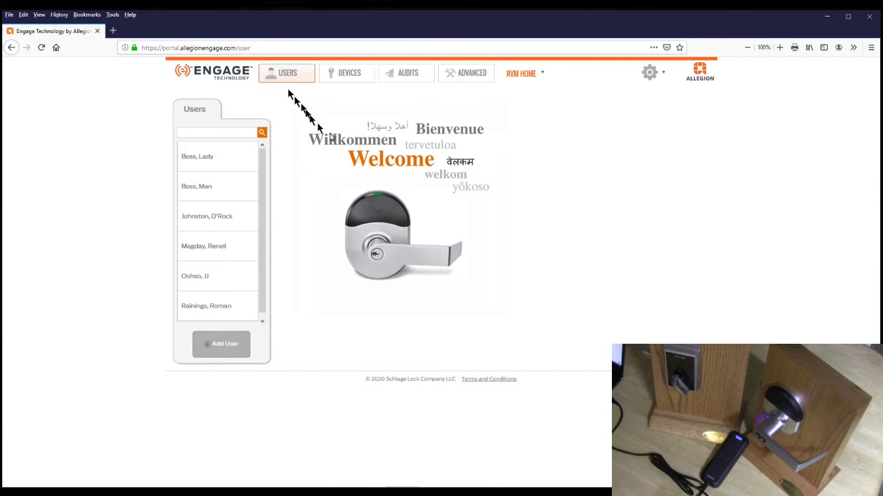
- Bring up the Engage desktop app to confirm the reader is connected with firmware 39.04.00
left_click(434, 493)
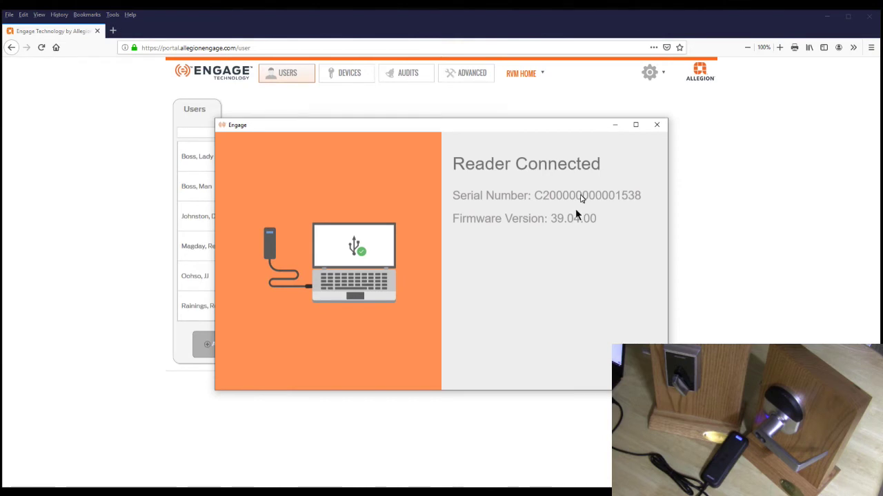
- Minimize the Engage desktop app to return to the portal's Users page
left_click(613, 124)
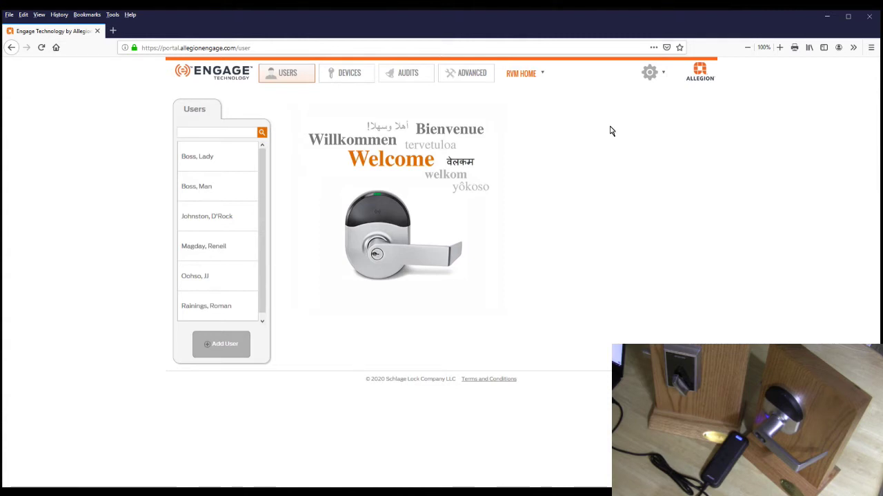
left_click(477, 75)
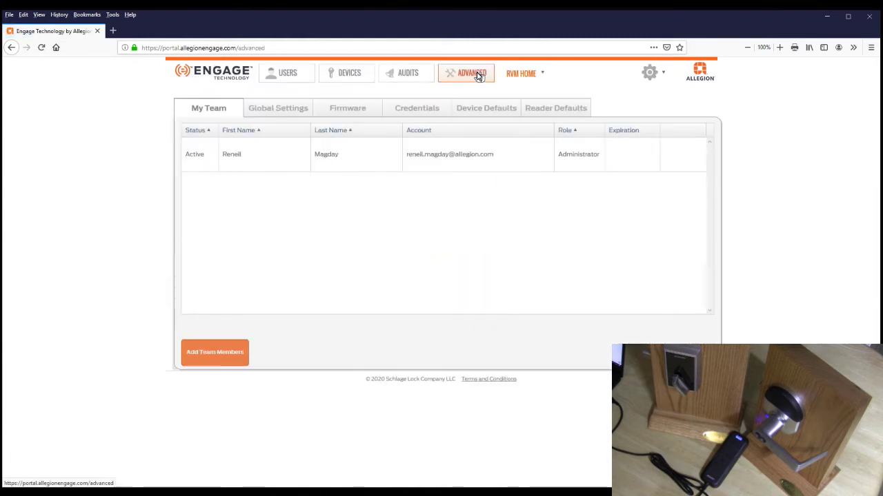
left_click(286, 109)
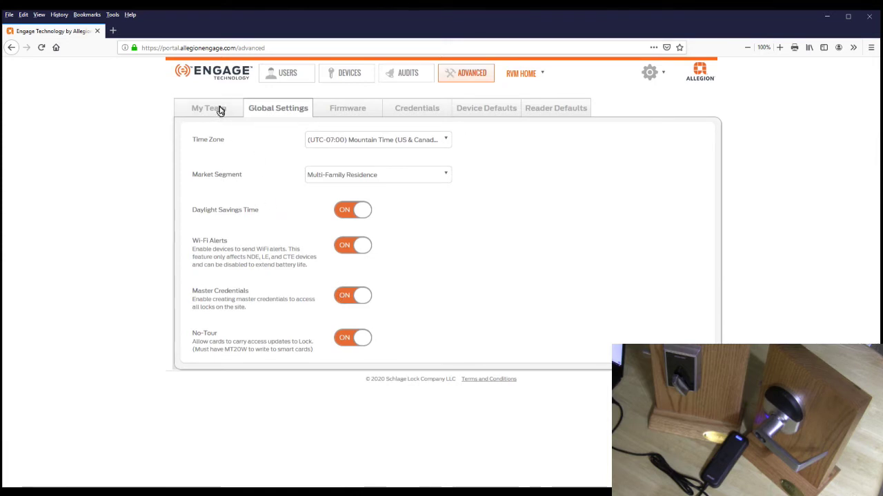
mouse_move(276, 81)
left_click(274, 92)
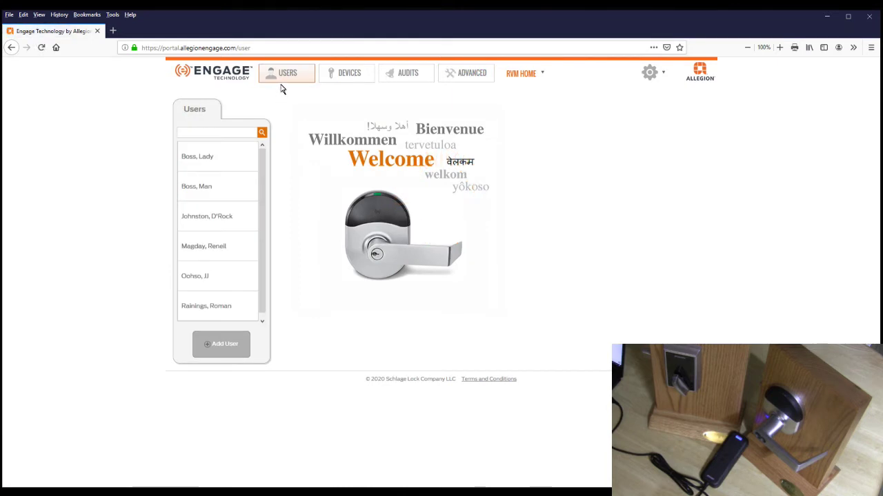
- Add a new user with the given first and last name, active 05/01/2020 to 05/01/2025, and save
left_click(233, 345)
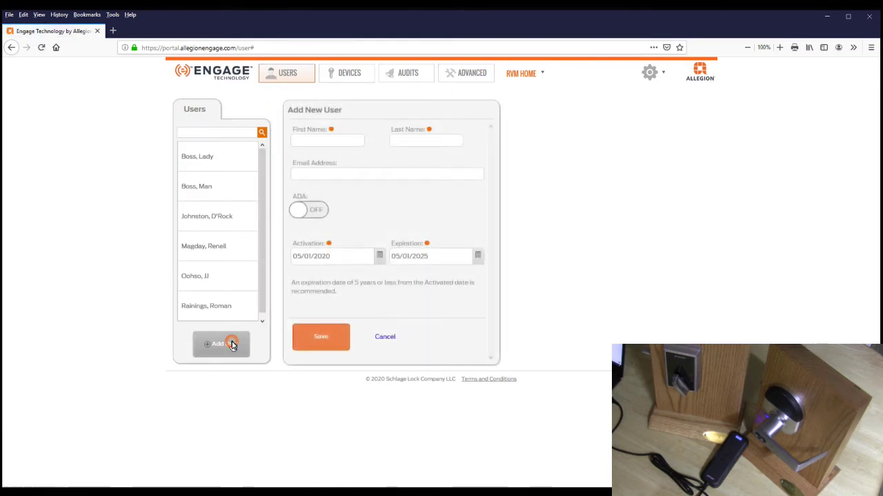
left_click(325, 146)
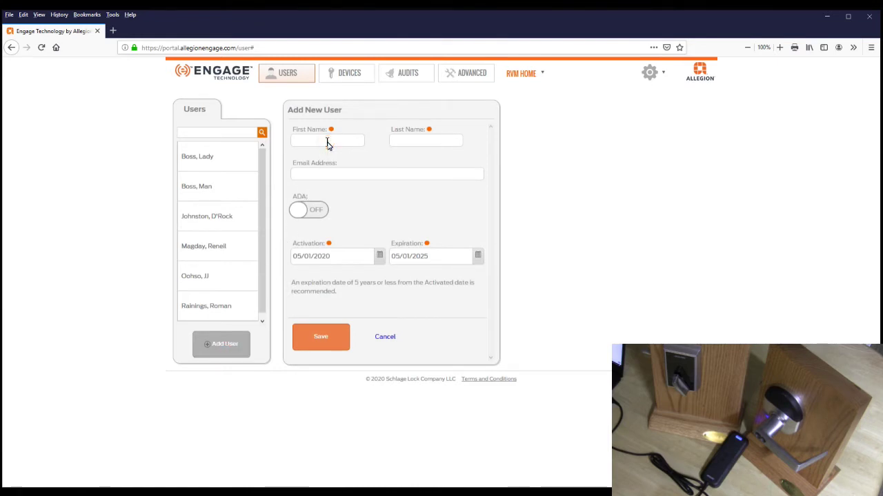
type("Thr")
key("BackSpace")
key("BackSpace")
key("BackSpace")
type("John")
key("Tab")
type("Dough-Master")
key("shift+Left")
key("shift+Left")
key("shift+Left")
key("shift+Left")
key("shift+Left")
key("shift+Left")
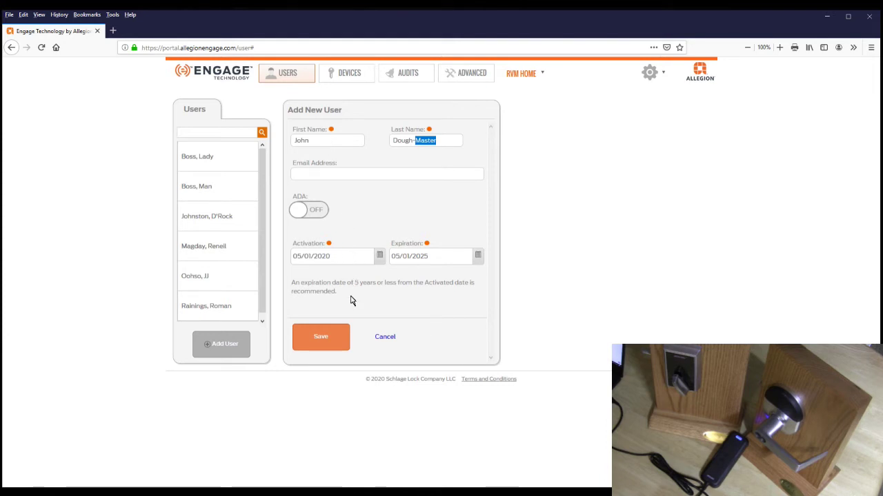
left_click(338, 340)
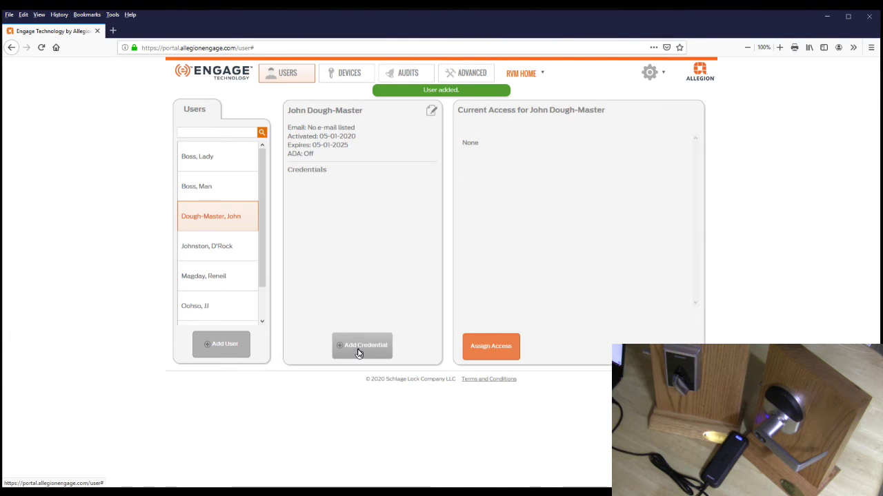
left_click(360, 345)
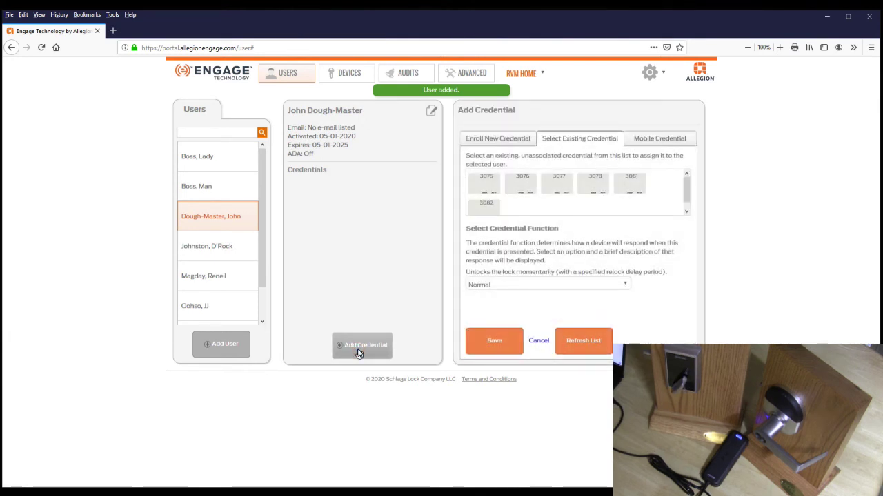
left_click(488, 337)
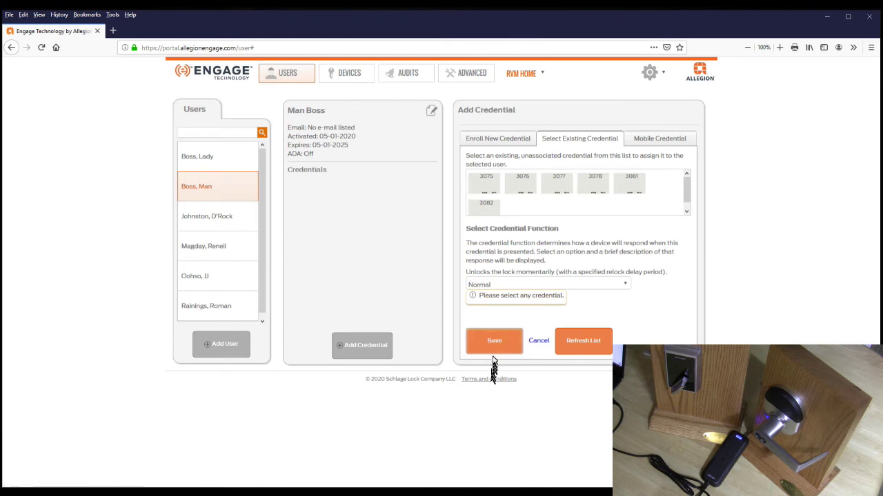
left_click(584, 347)
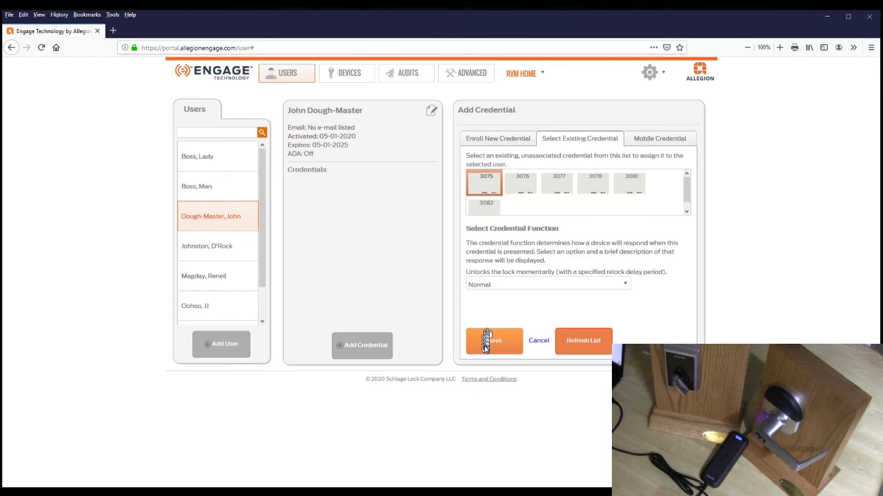
left_click(485, 347)
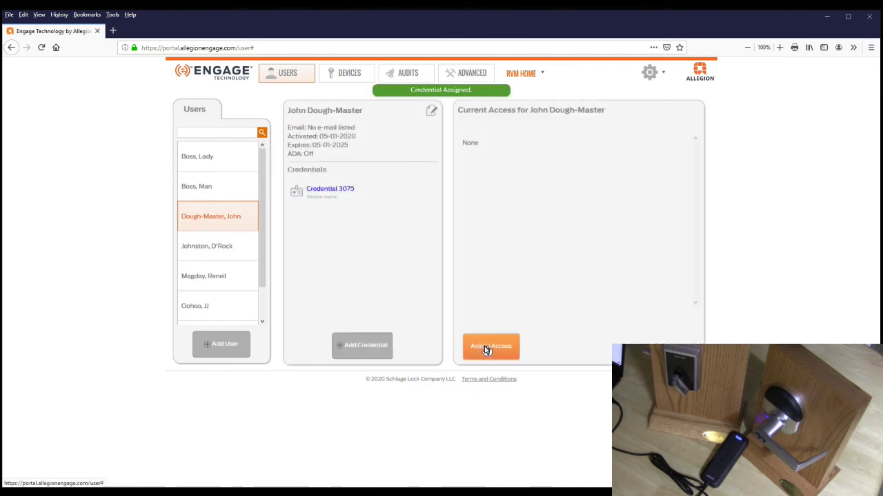
left_click(351, 191)
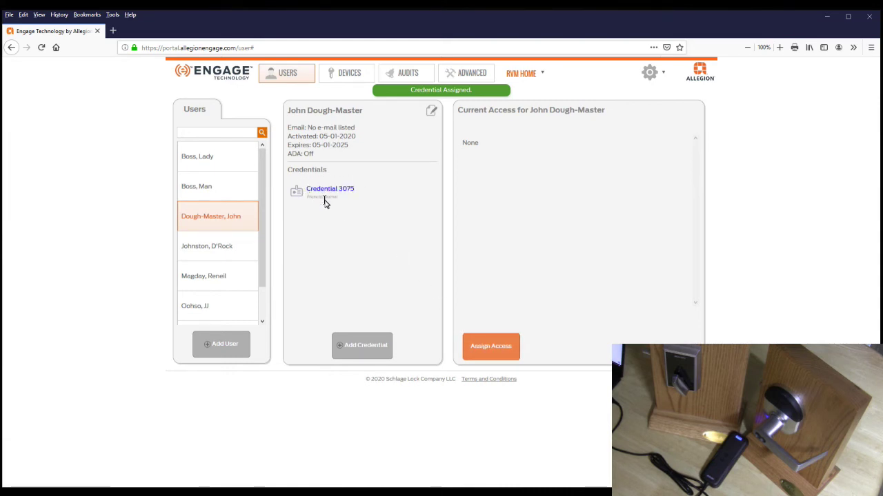
left_click(327, 195)
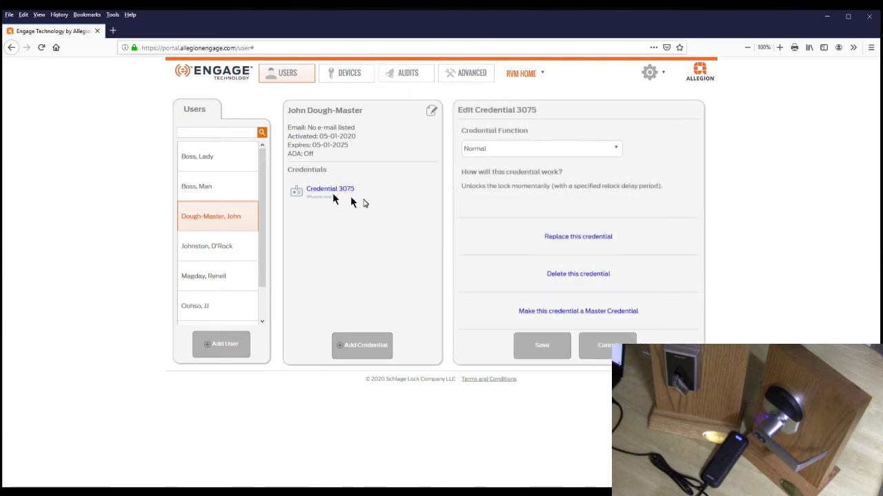
left_click(529, 314)
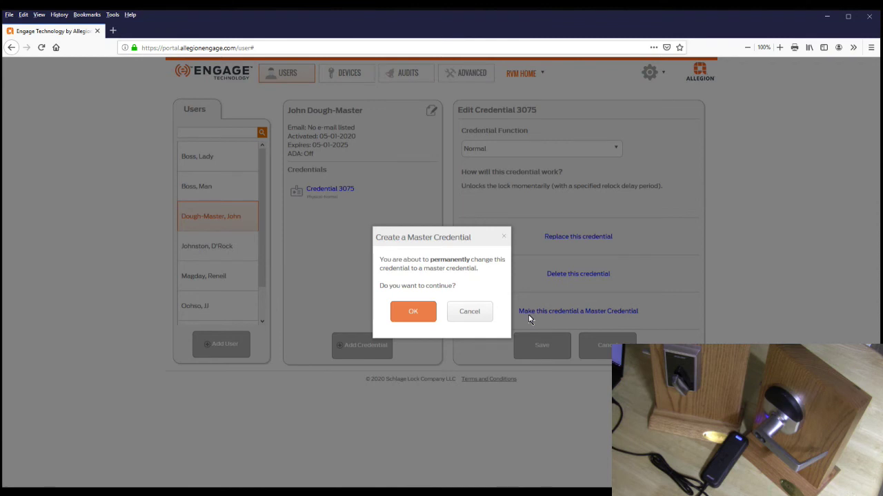
left_click(414, 311)
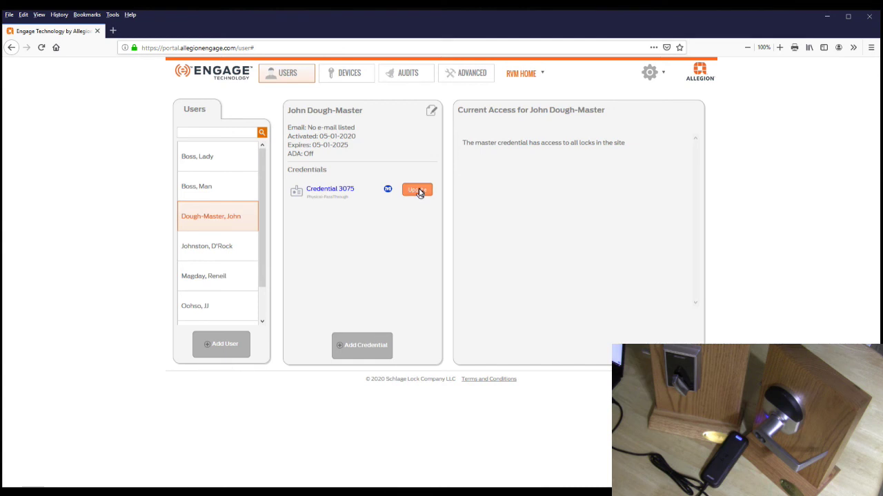
left_click(418, 191)
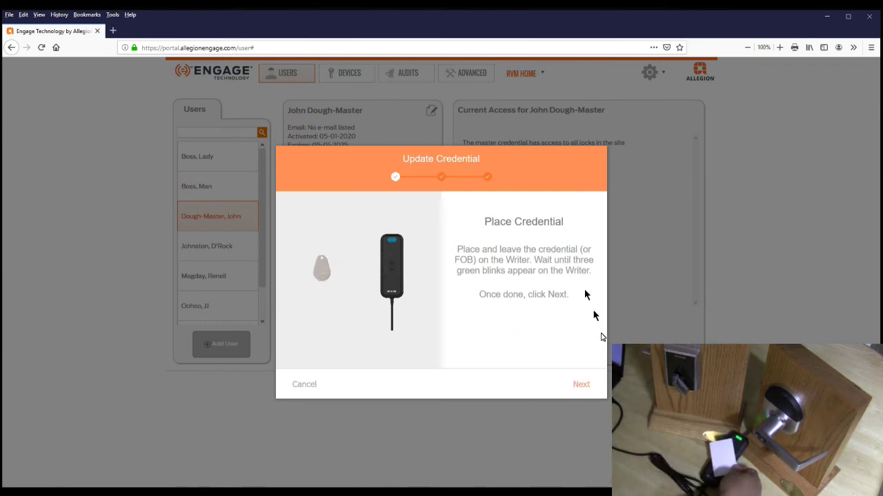
left_click(577, 384)
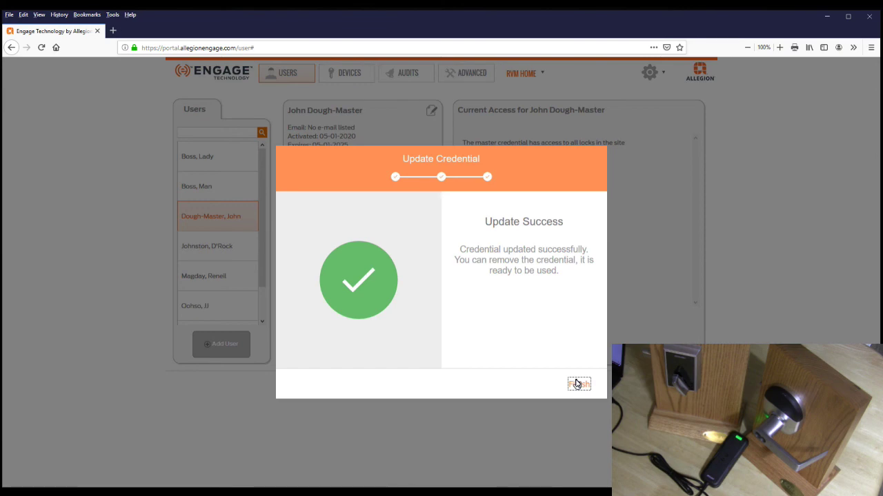
left_click(577, 384)
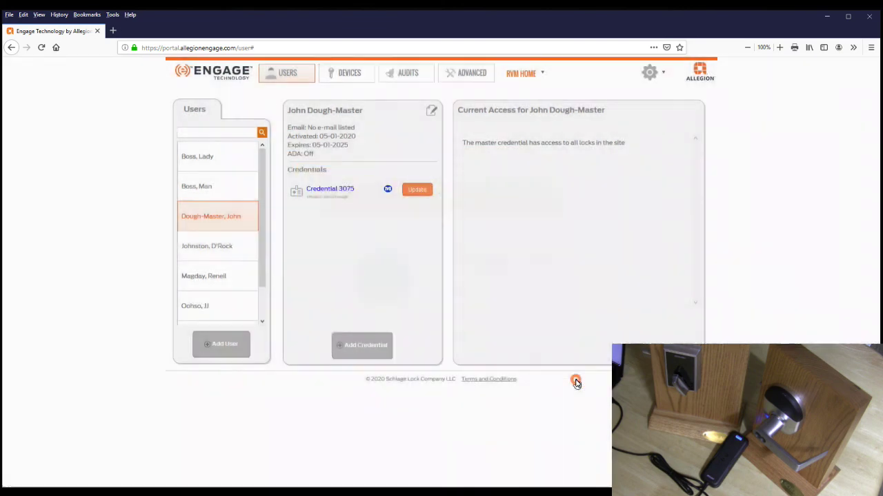